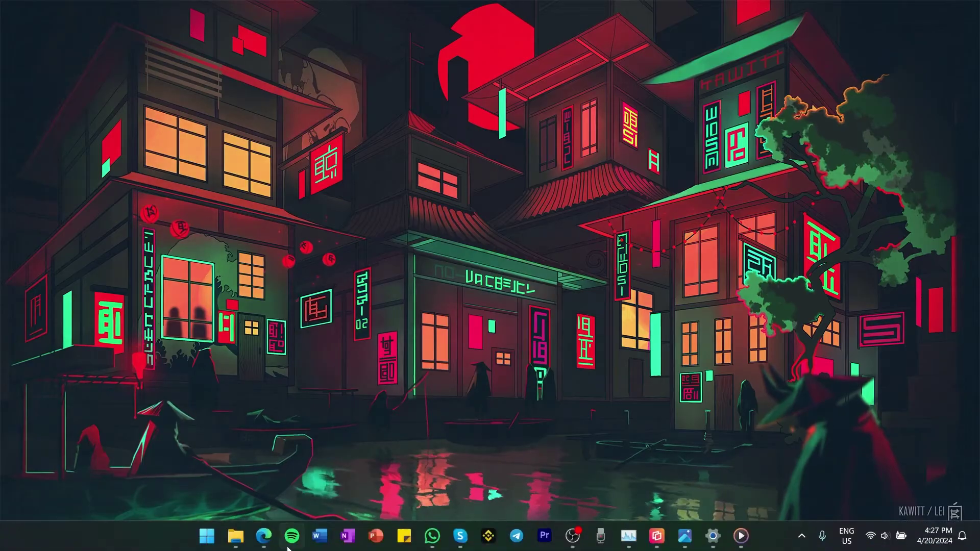
- Open blizzard.com in Edge and dismiss the Account menu without logging in
click(264, 535)
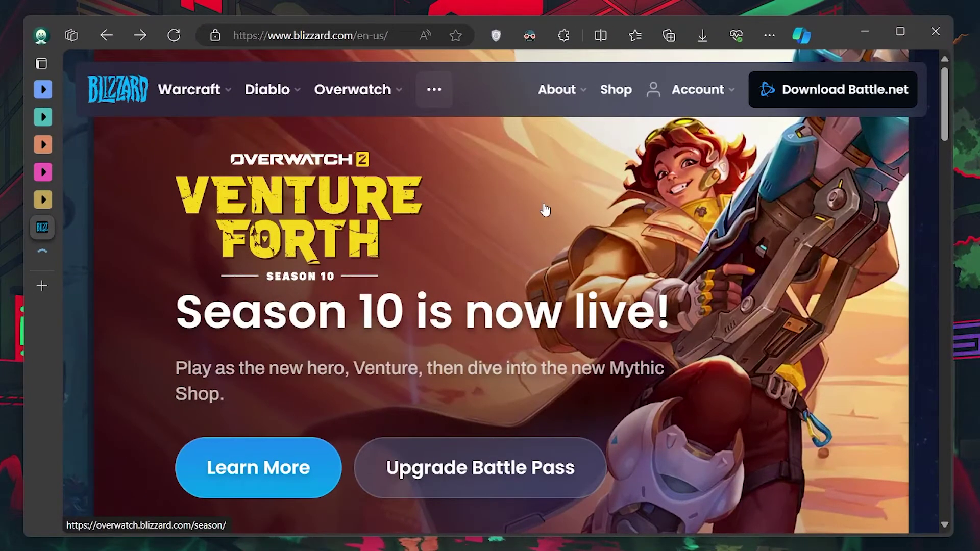
click(698, 90)
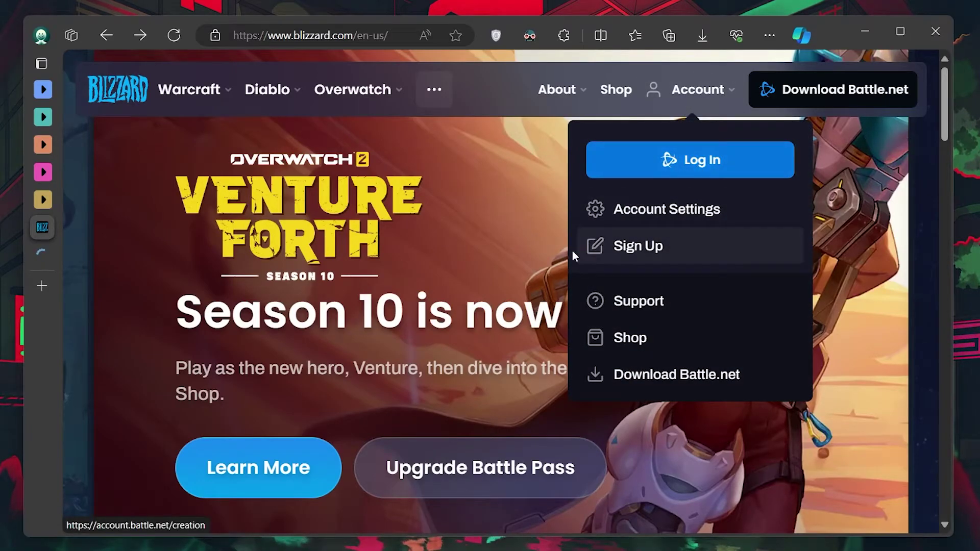
click(515, 286)
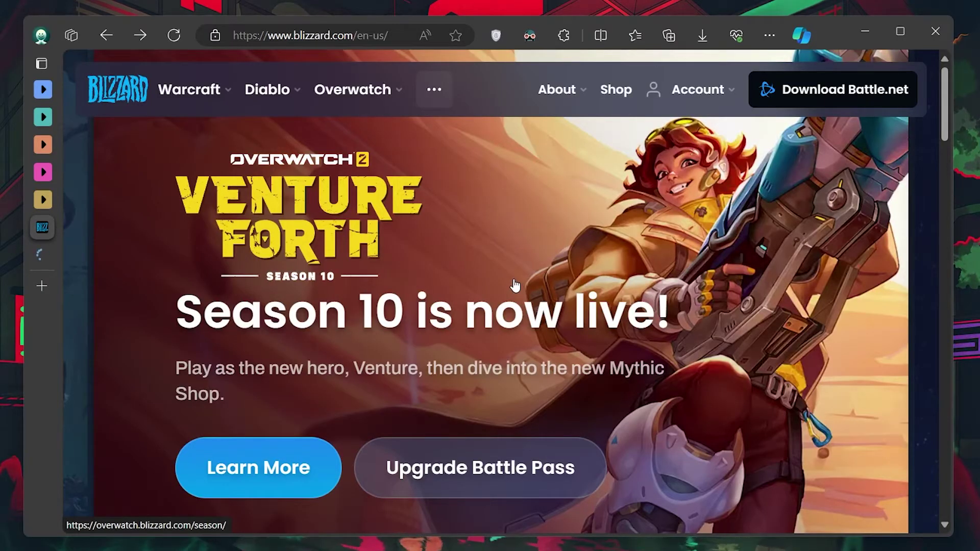
scroll(515, 285, down, 5)
scroll(514, 284, down, 5)
scroll(512, 280, down, 5)
scroll(512, 280, down, 5)
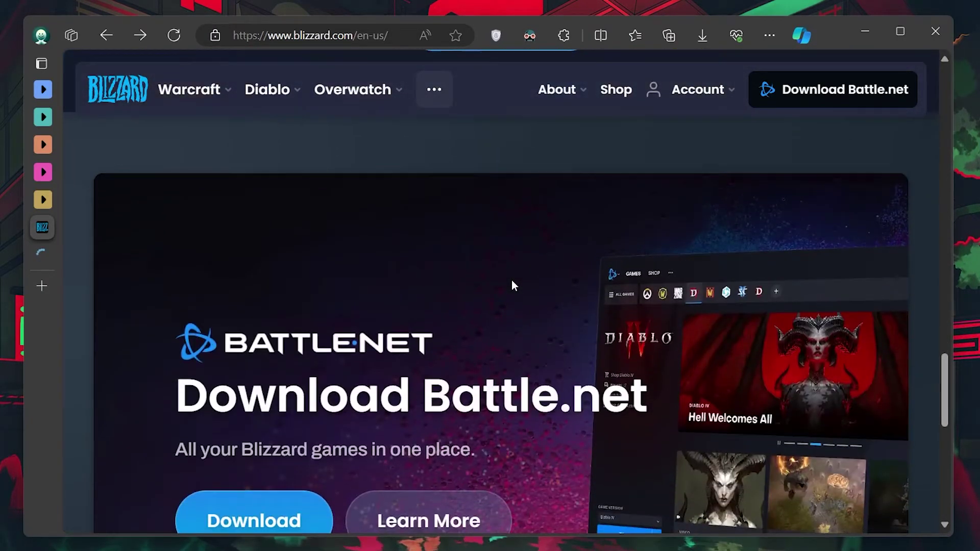
scroll(511, 285, down, 5)
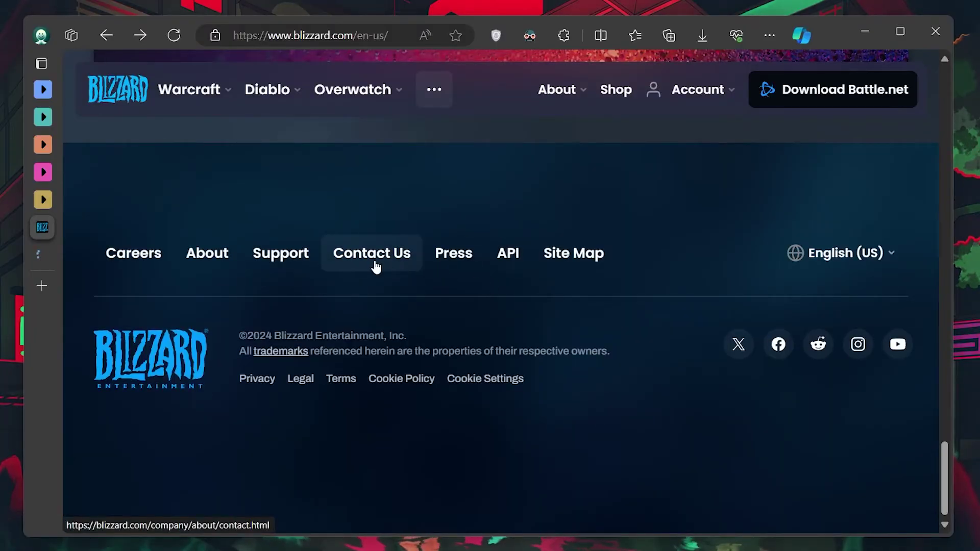
- Go from the footer's Contact Us to Customer Support and start a Battle.net request
click(376, 266)
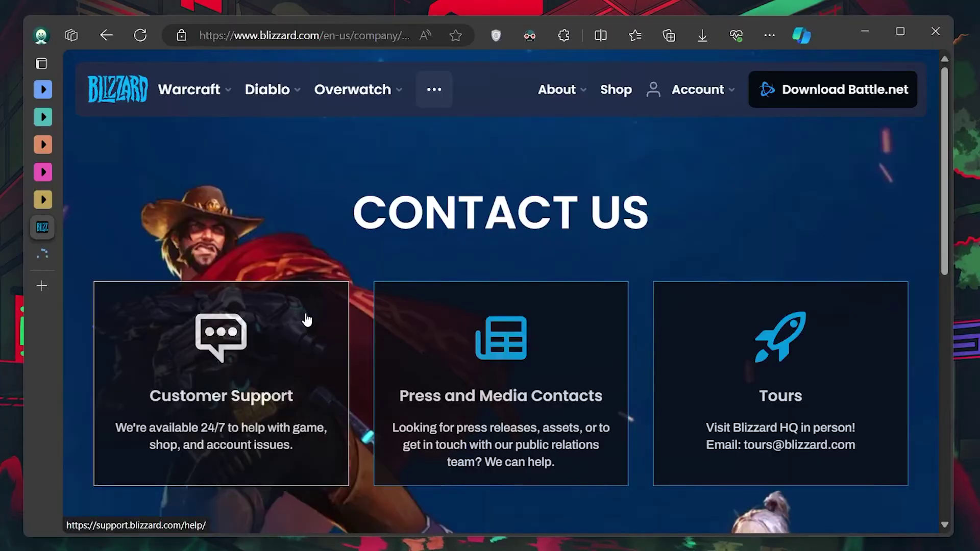
click(306, 319)
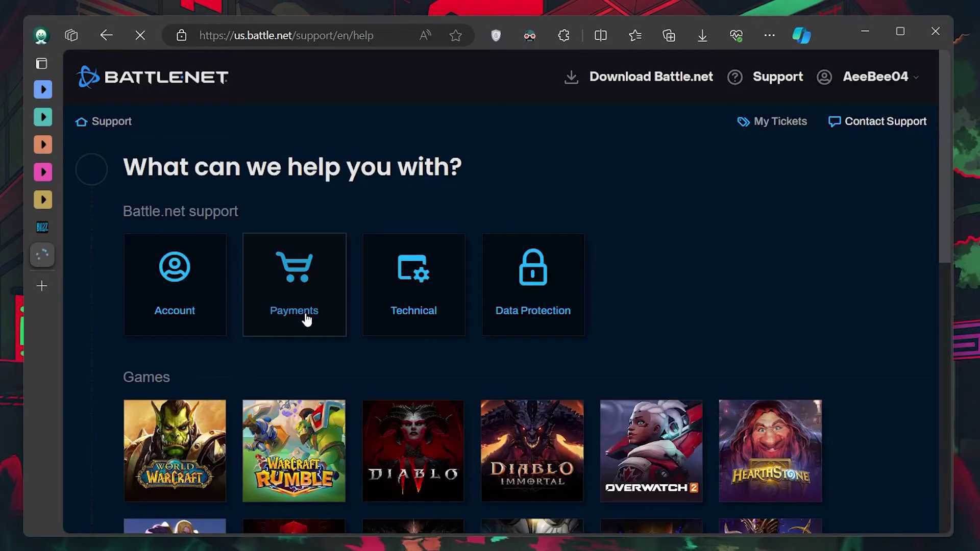
click(187, 313)
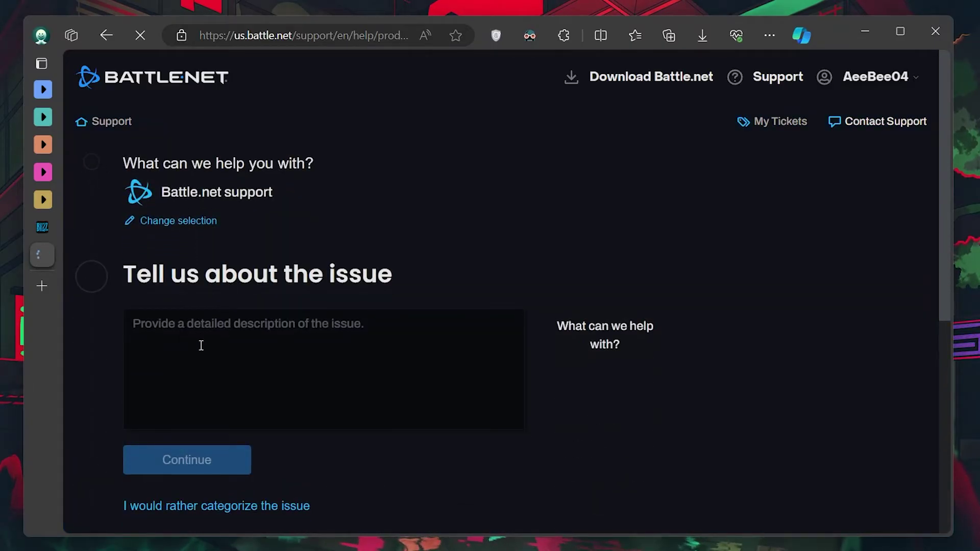
scroll(508, 246, down, 3)
scroll(508, 246, down, 2)
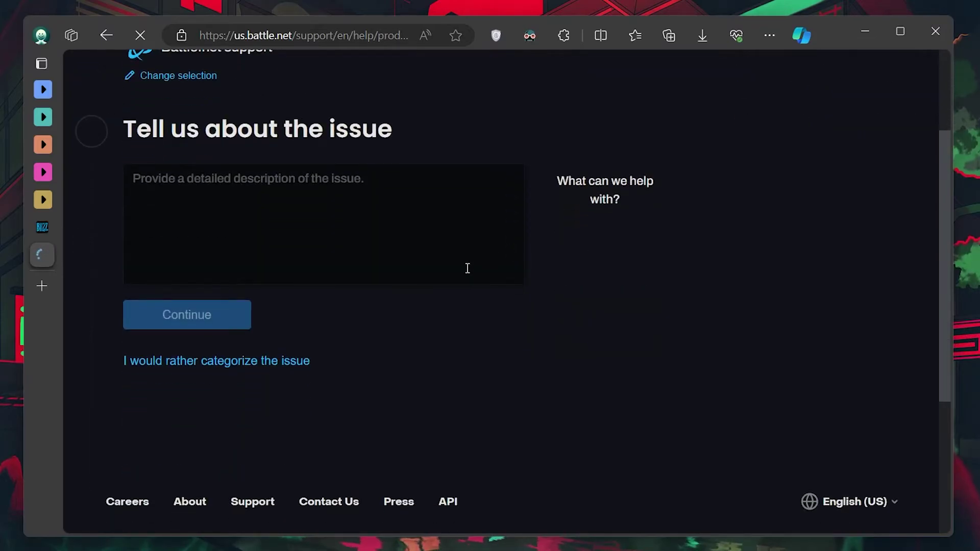
- Categorize the issue as Change account details > Change Battle.net Account country/region and continue
click(201, 364)
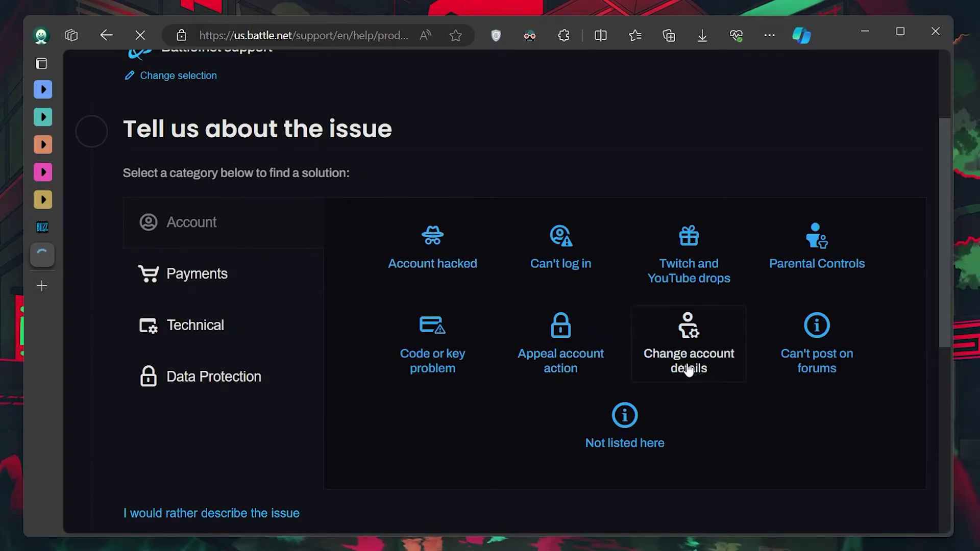
click(688, 368)
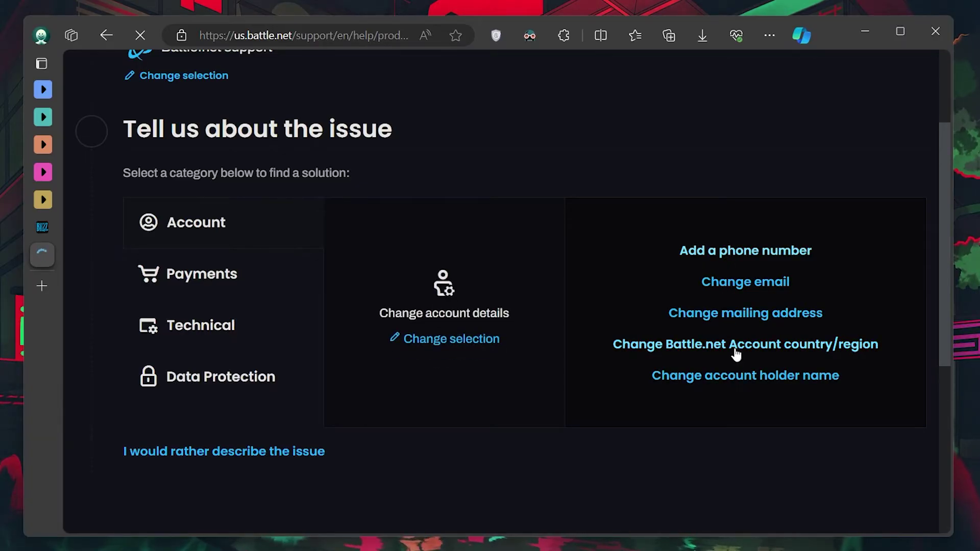
click(734, 350)
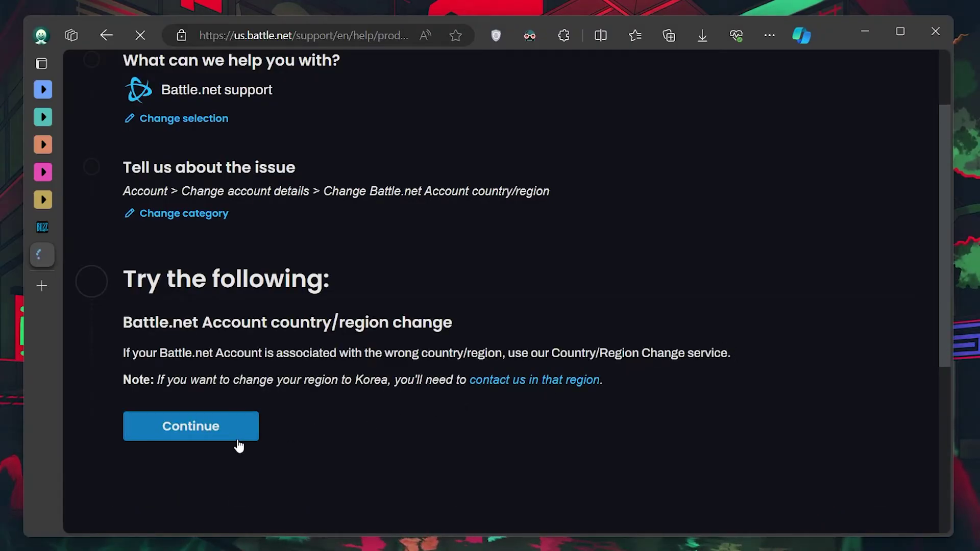
click(199, 431)
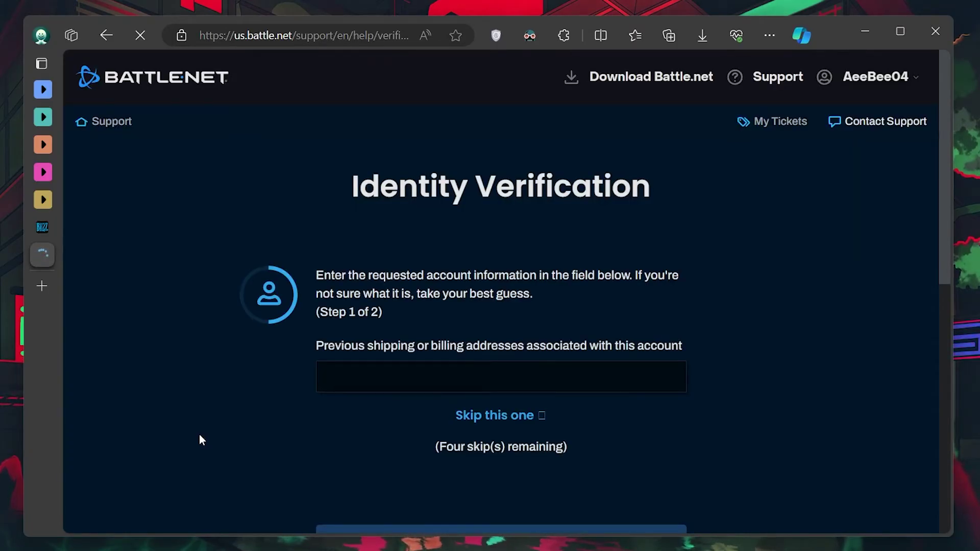
scroll(199, 434, down, 2)
- Skip the billing address and phone questions, answer the Hearthstone and World of Warcraft questions, and submit
click(495, 270)
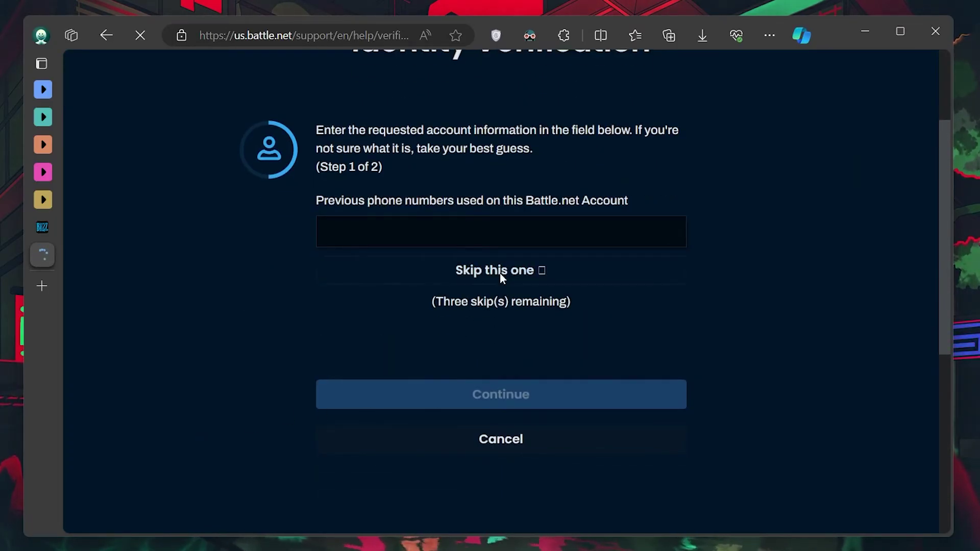
click(500, 273)
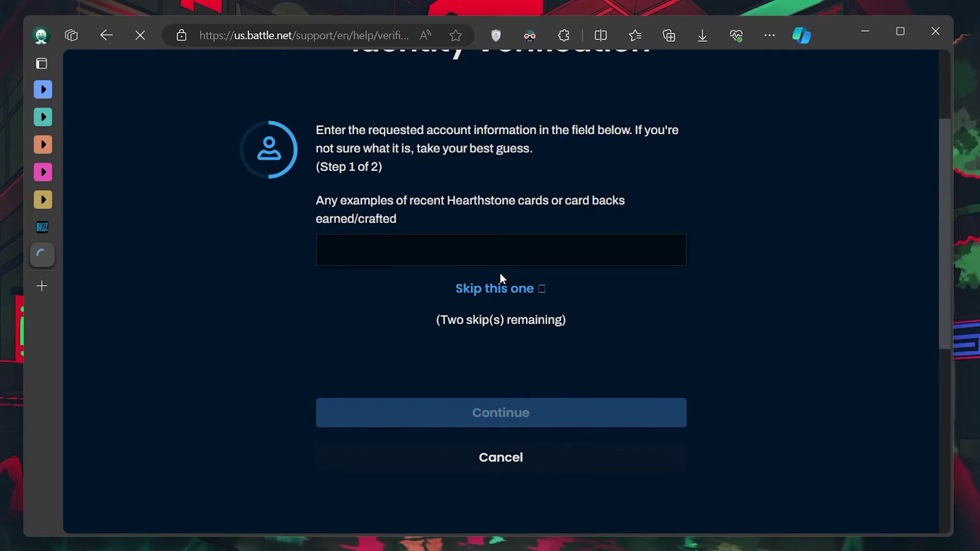
click(465, 253)
text(No, I)
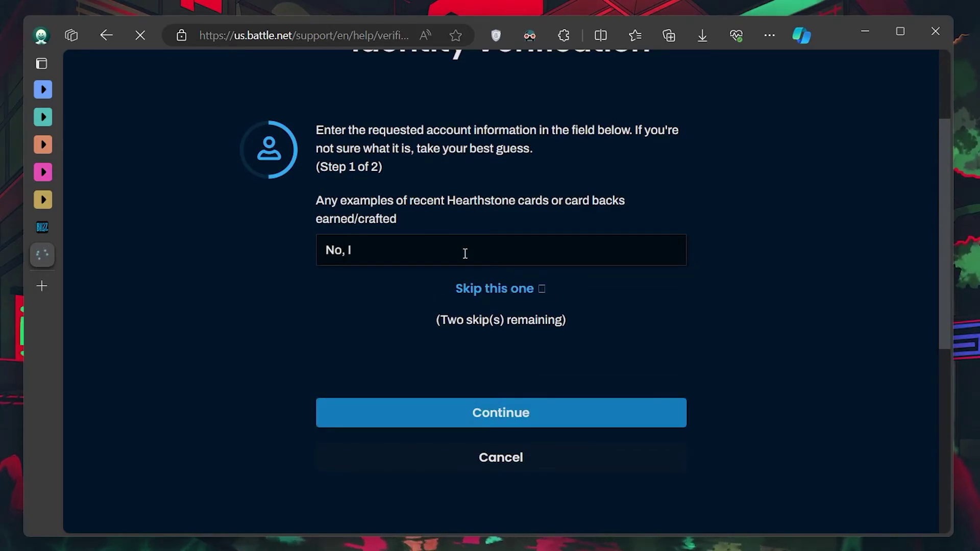
text( have not earned or crafted any Hearthst)
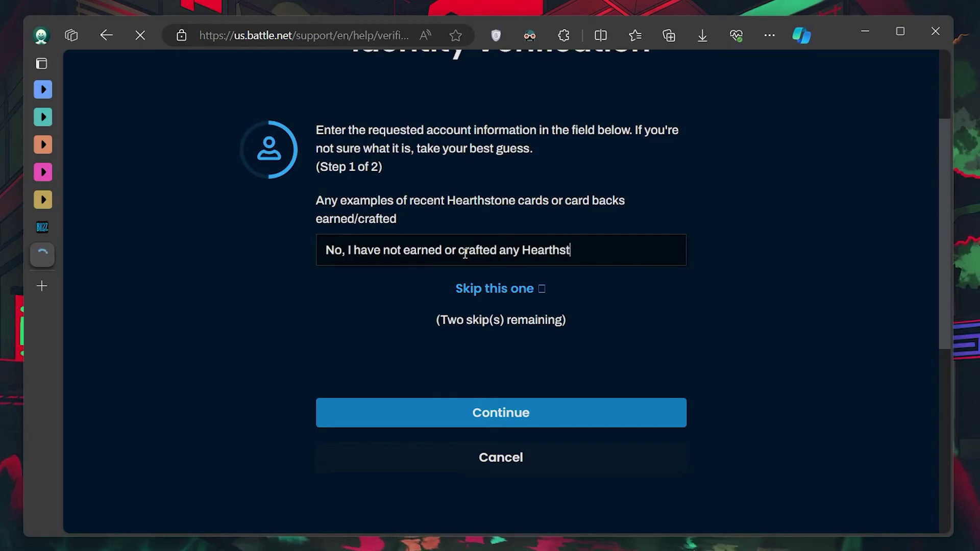
text(one pakc)
key(BackSpace)
key(BackSpace)
key(BackSpace)
text(cards)
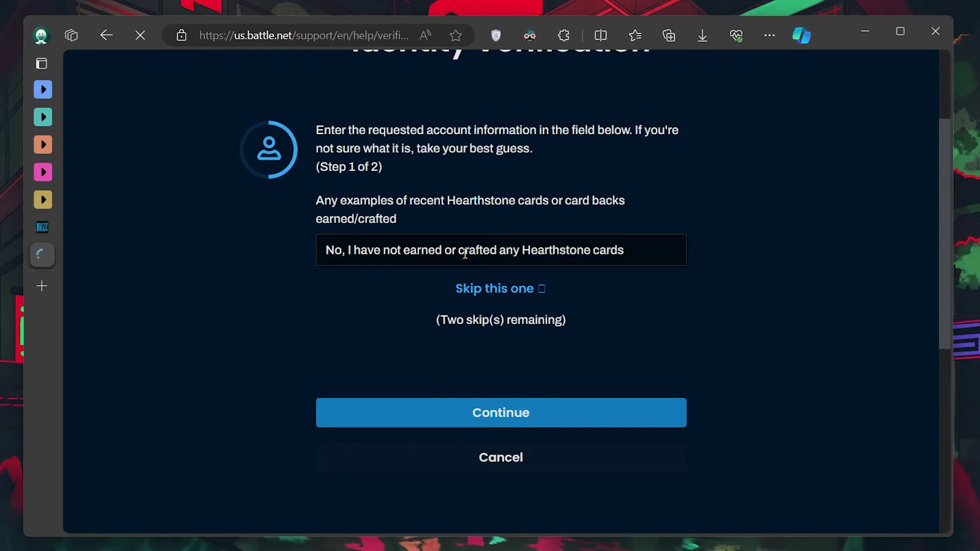
key(Return)
click(463, 258)
text(No, )
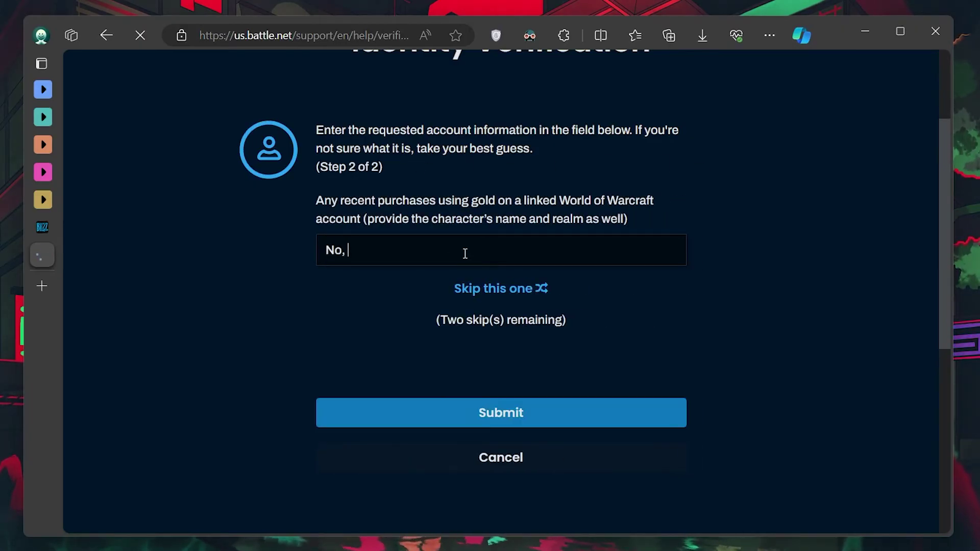
text(there were no purchases)
click(538, 413)
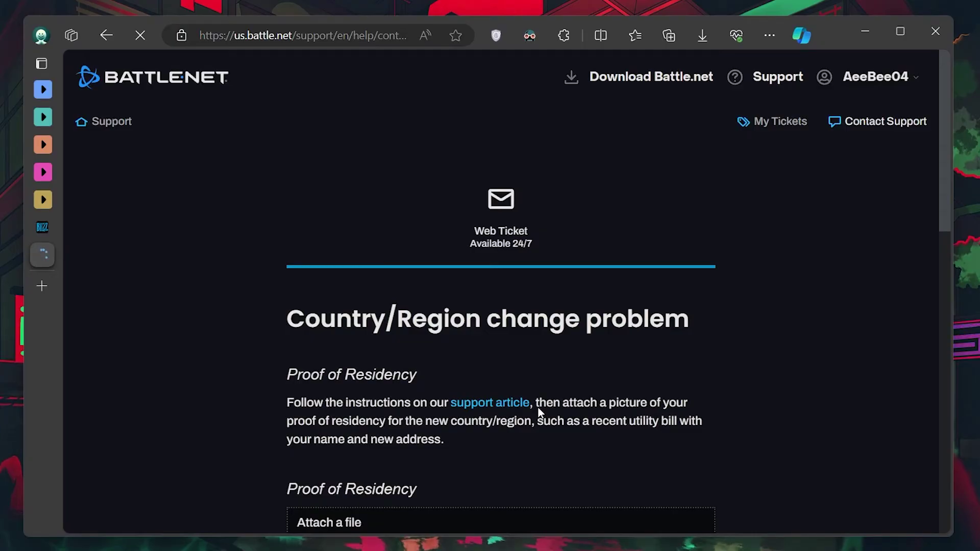
scroll(538, 407, down, 2)
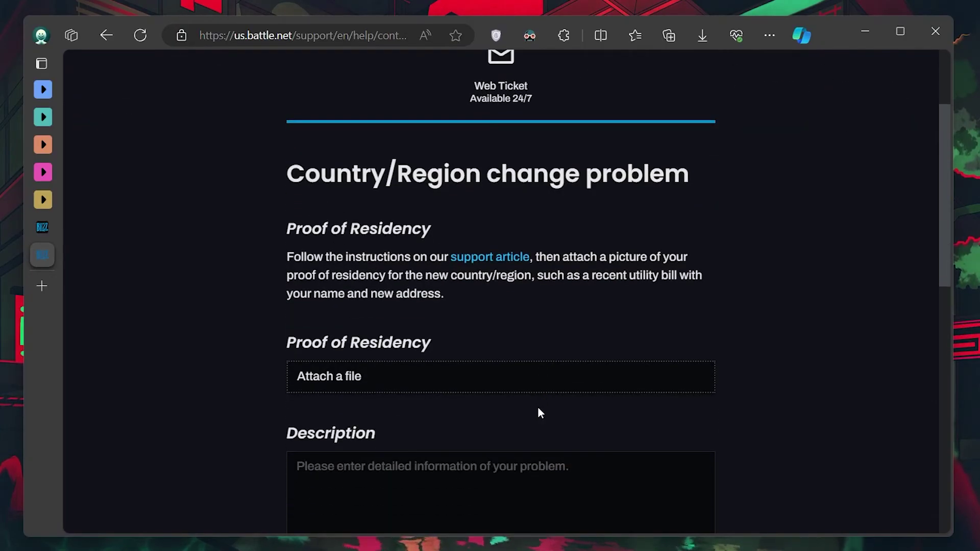
scroll(538, 407, down, 1)
scroll(538, 407, down, 1)
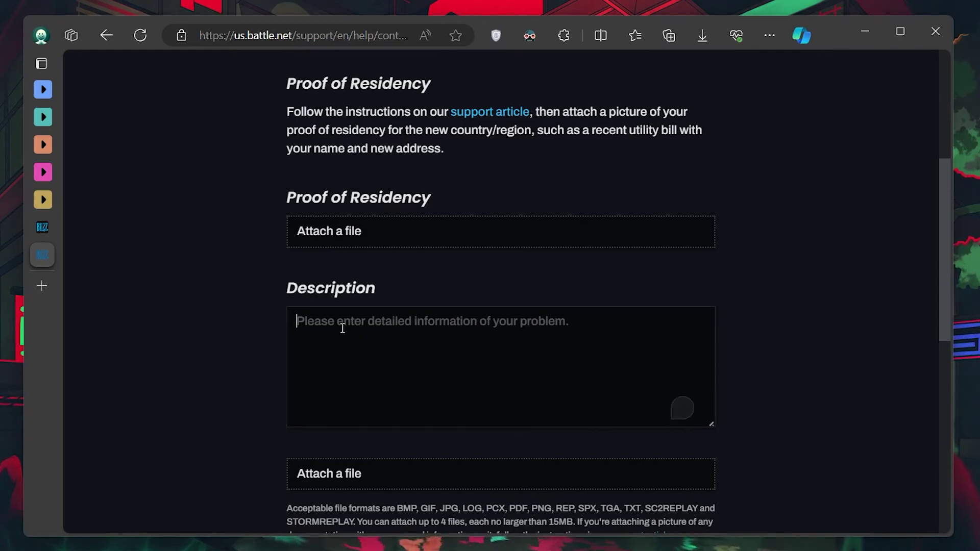
scroll(492, 279, down, 2)
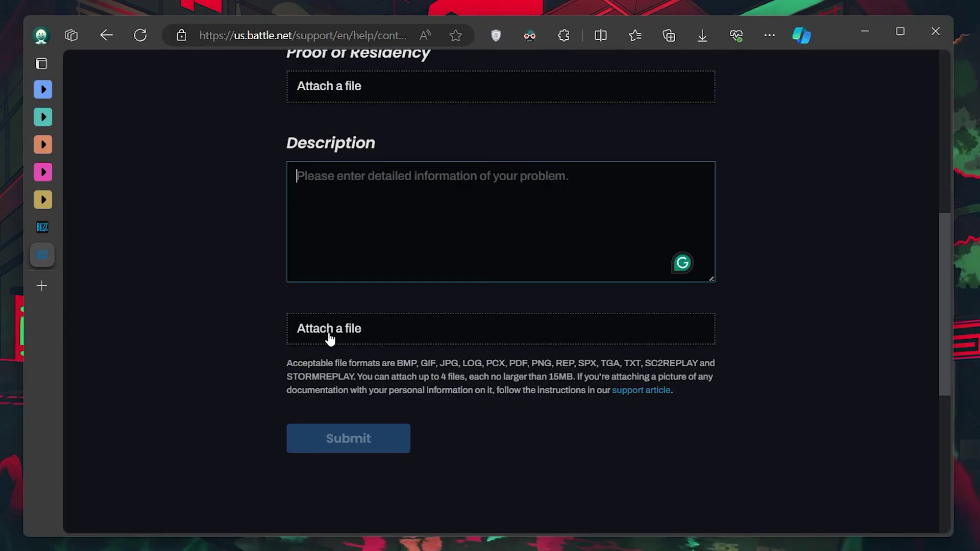
scroll(470, 300, up, 2)
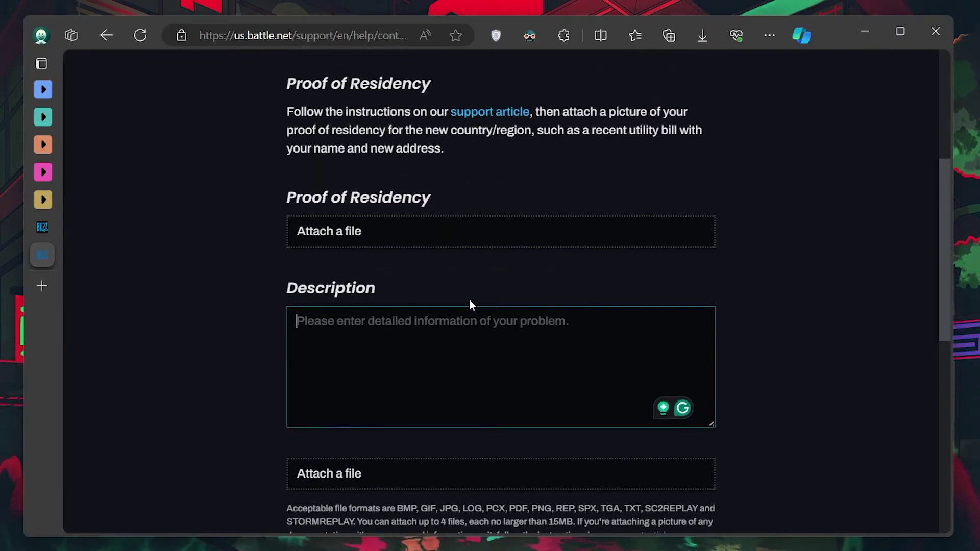
scroll(469, 299, up, 2)
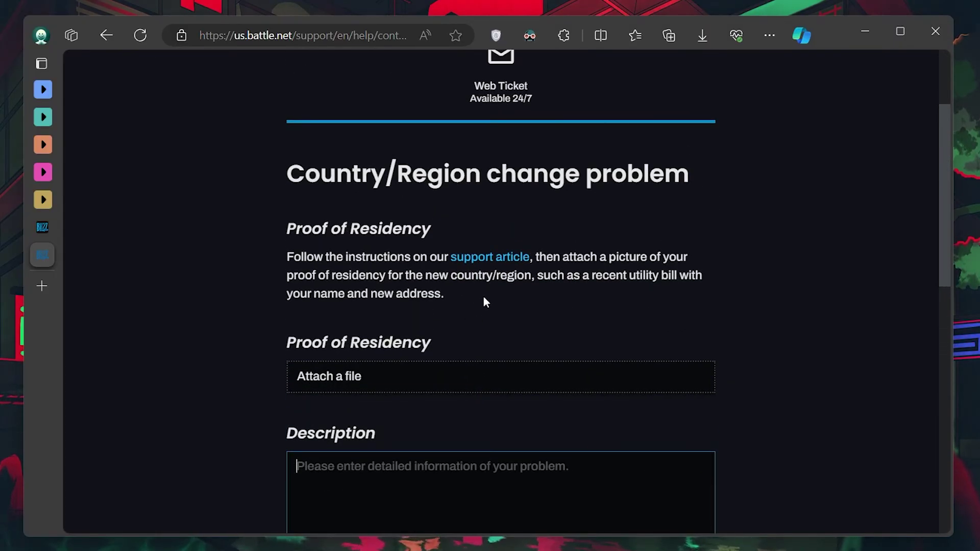
scroll(484, 301, down, 2)
scroll(484, 298, down, 2)
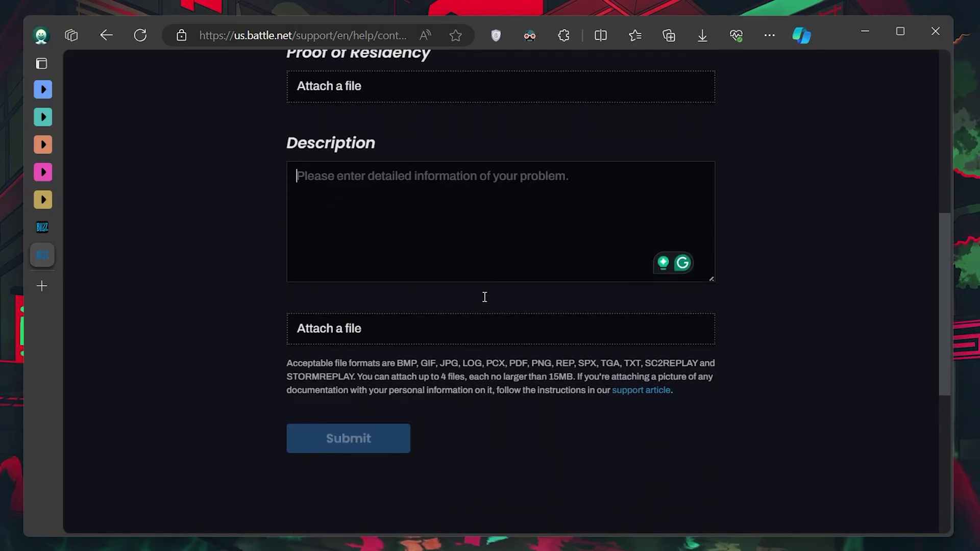